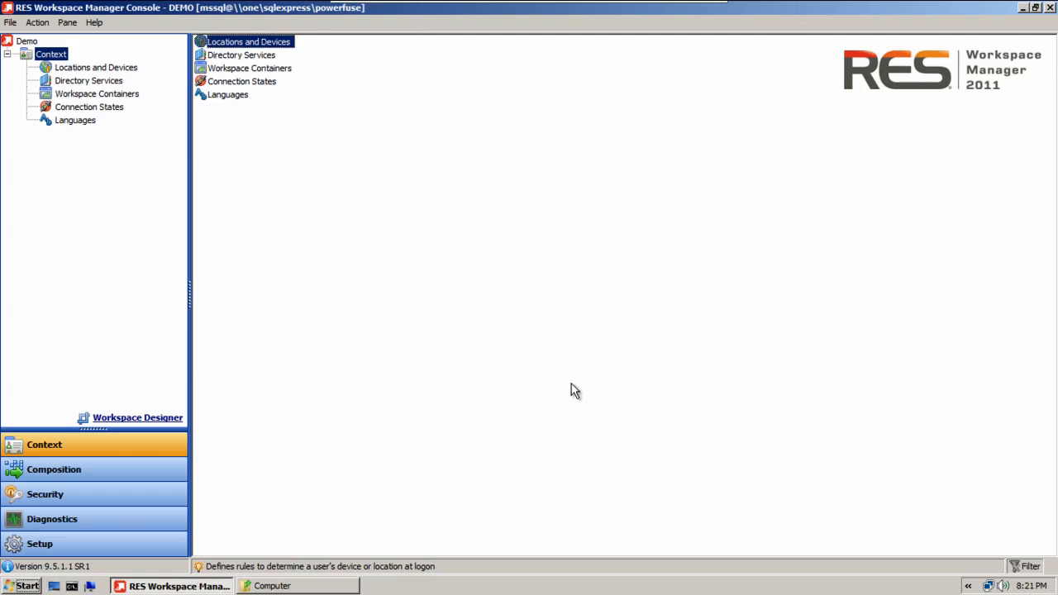
Enable RES Automation Manager Integration in the Integration section of Setup.
click(175, 544)
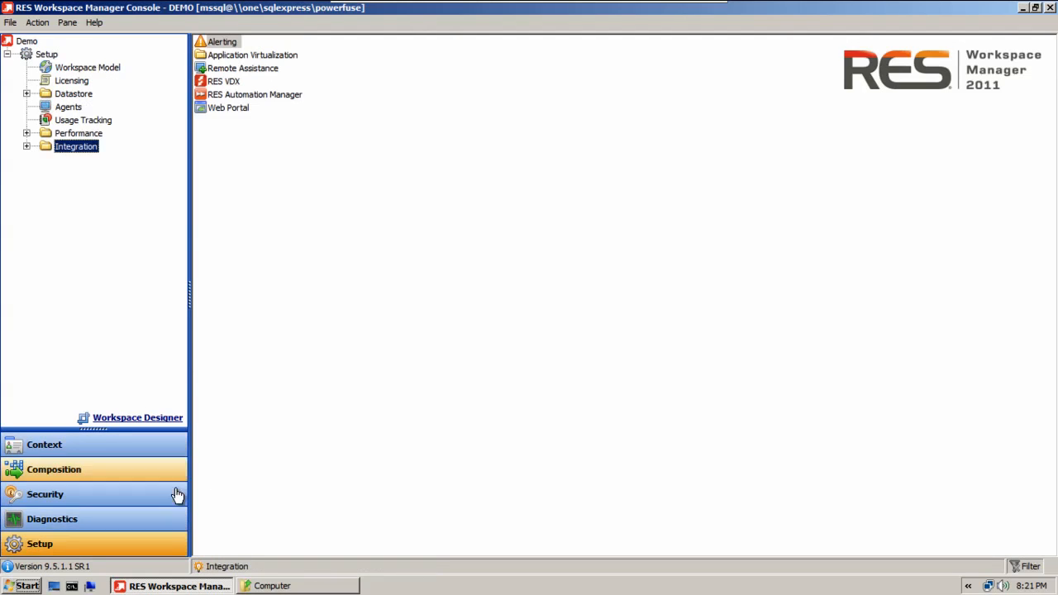
click(27, 146)
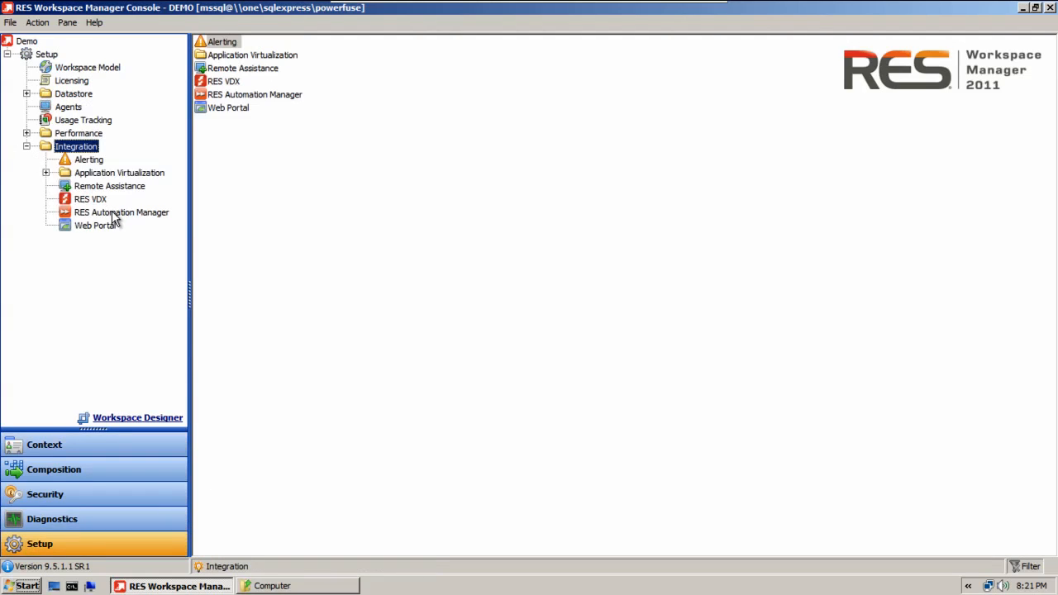
click(113, 214)
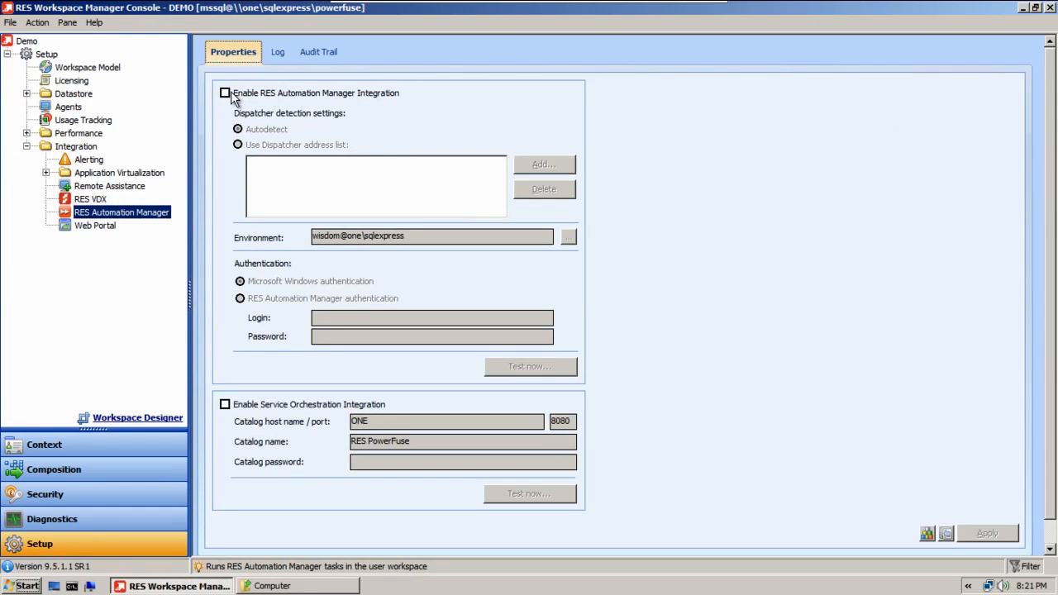
click(252, 185)
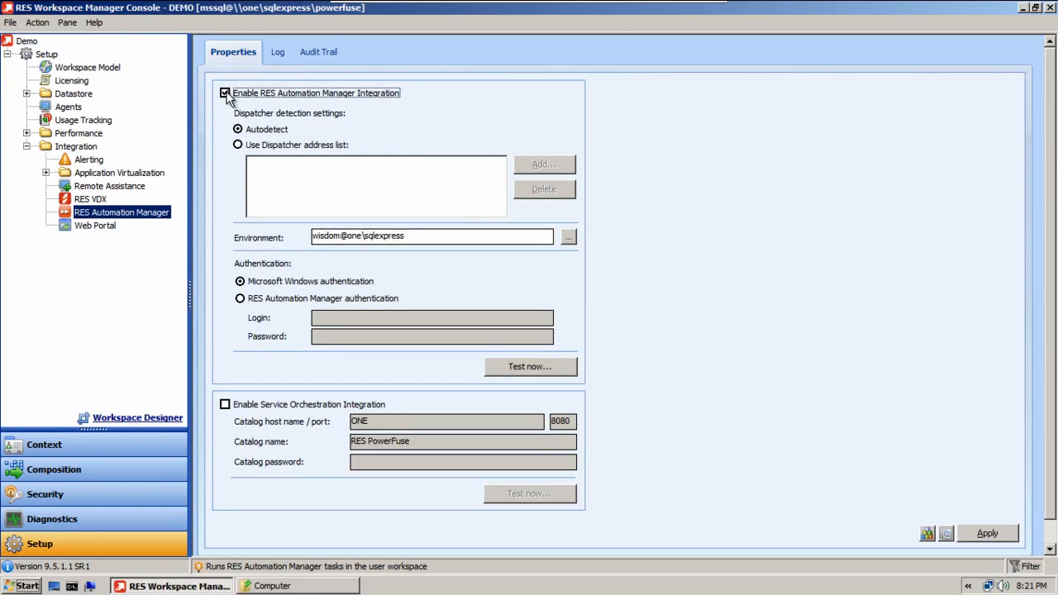
click(238, 146)
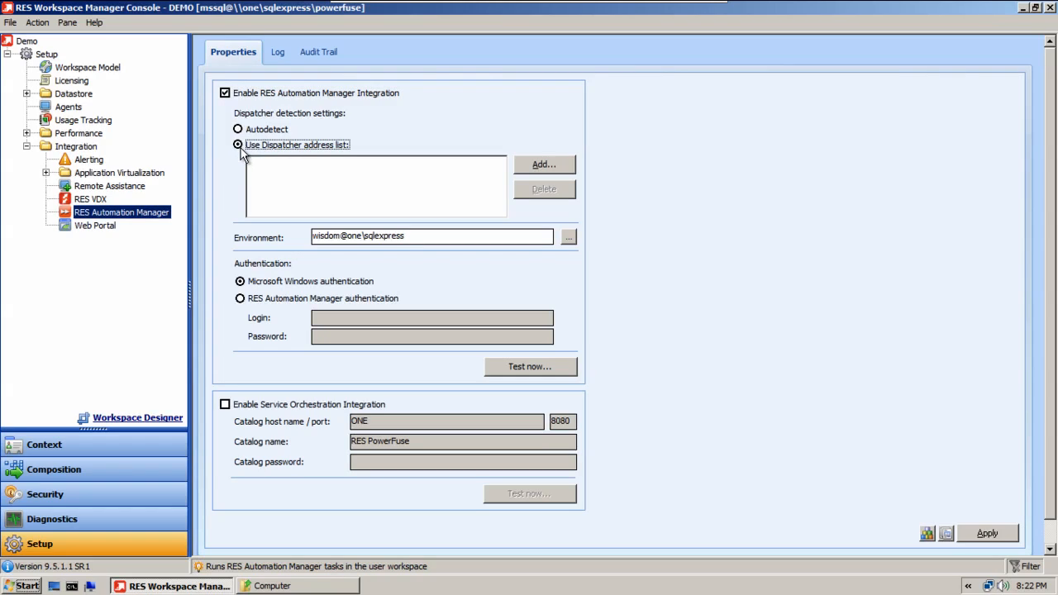
click(549, 164)
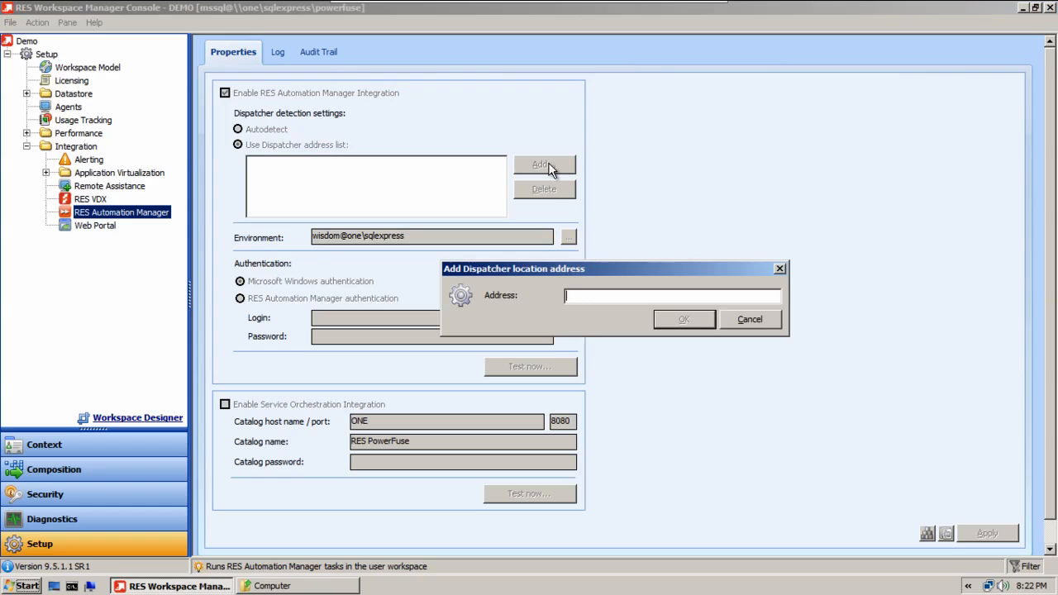
click(749, 319)
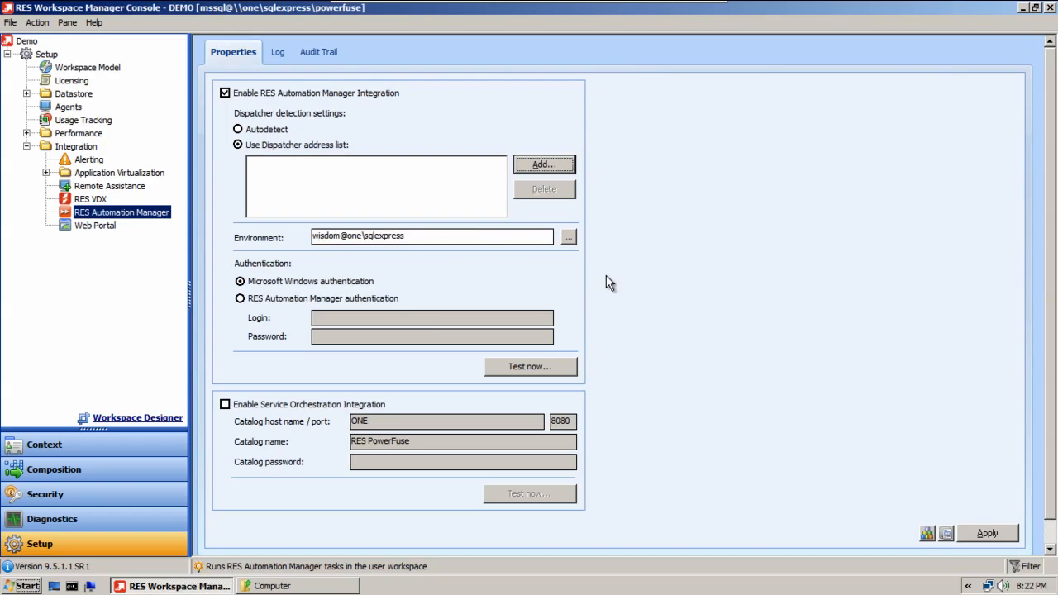
click(239, 129)
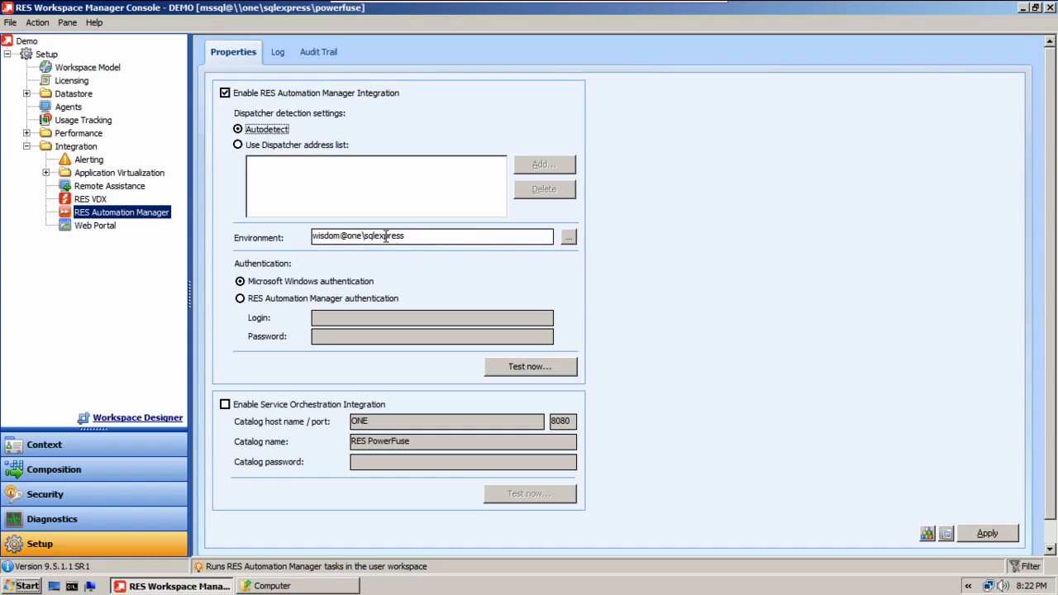
Choose the wisdom@one\sqlexpress environment and test the Automation Manager connection by browsing its projects and modules.
click(571, 239)
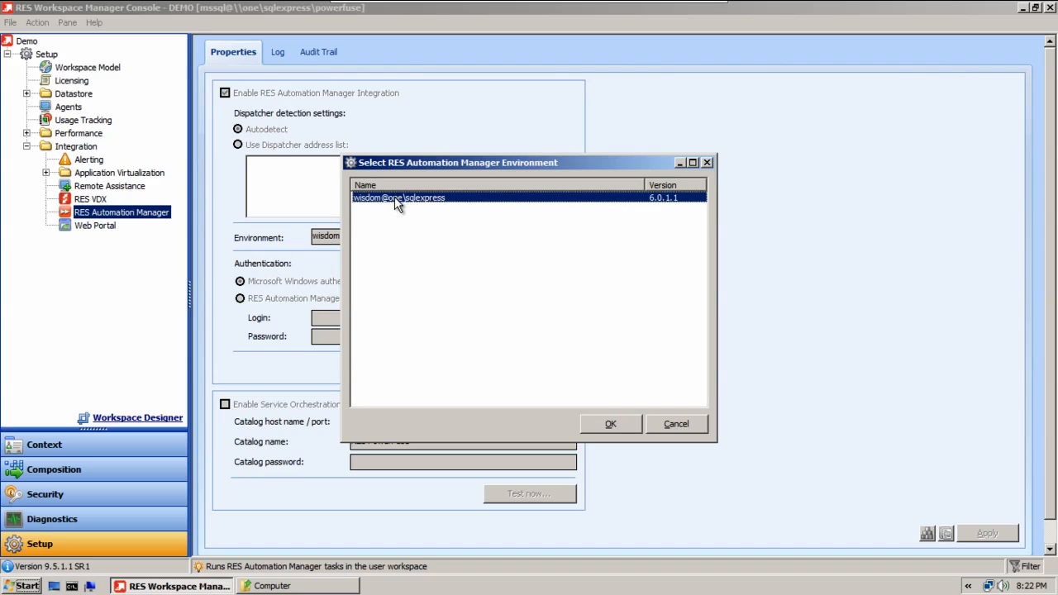
click(618, 429)
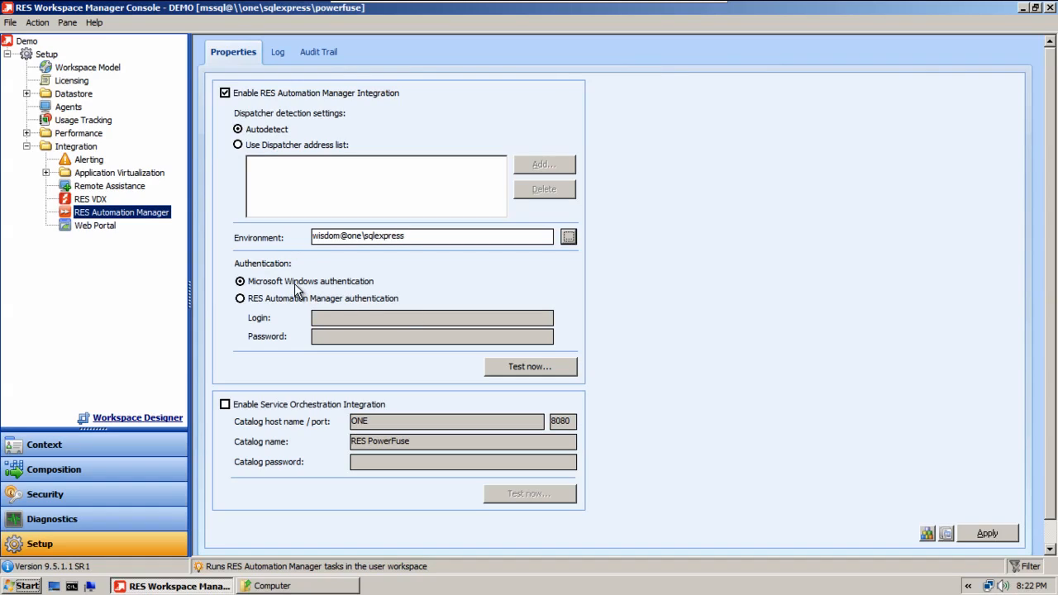
click(506, 366)
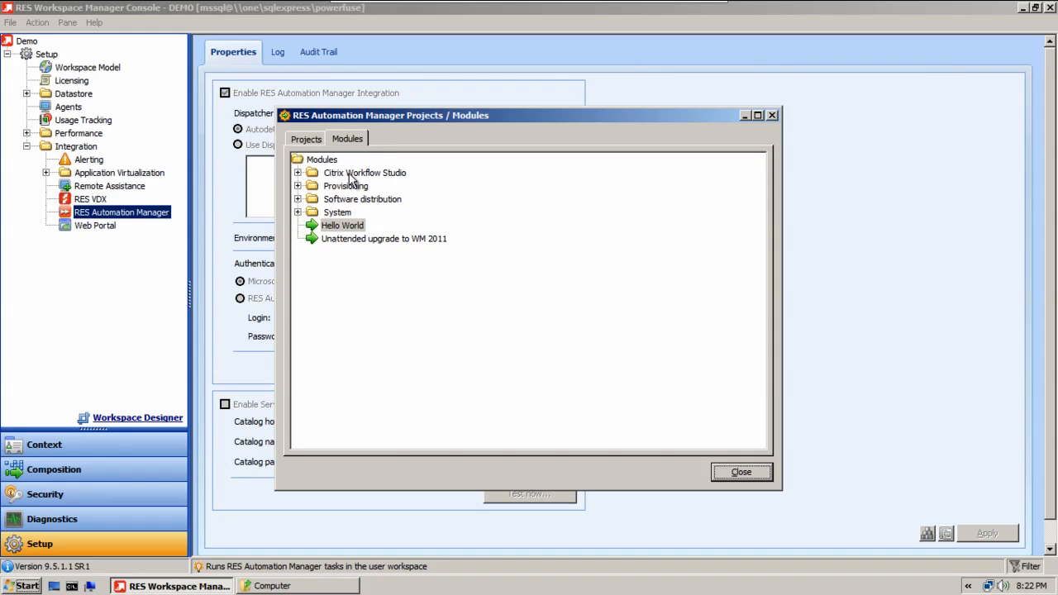
click(310, 143)
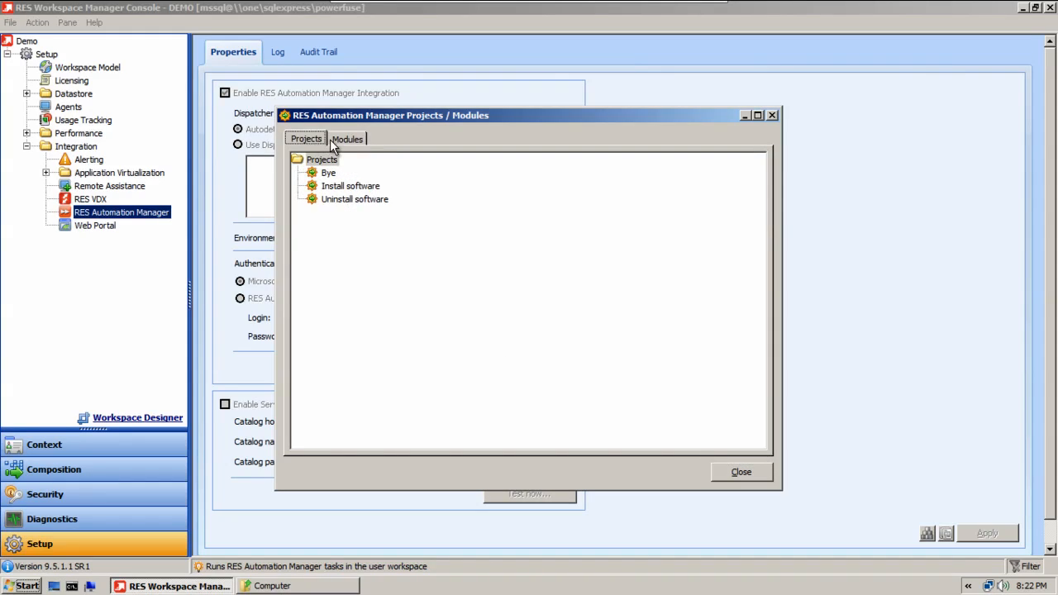
click(340, 139)
click(357, 226)
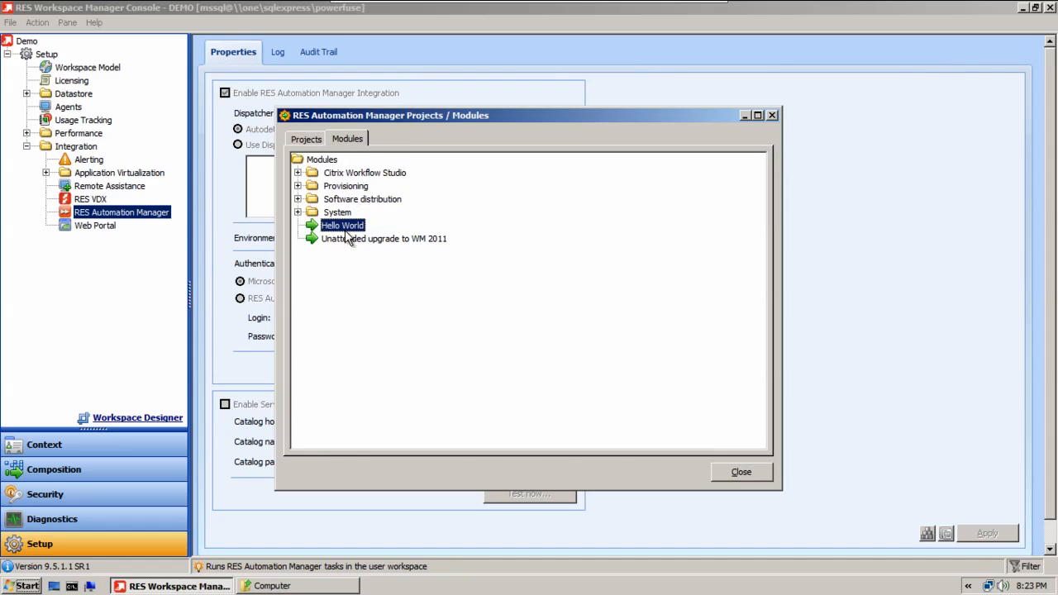
click(766, 473)
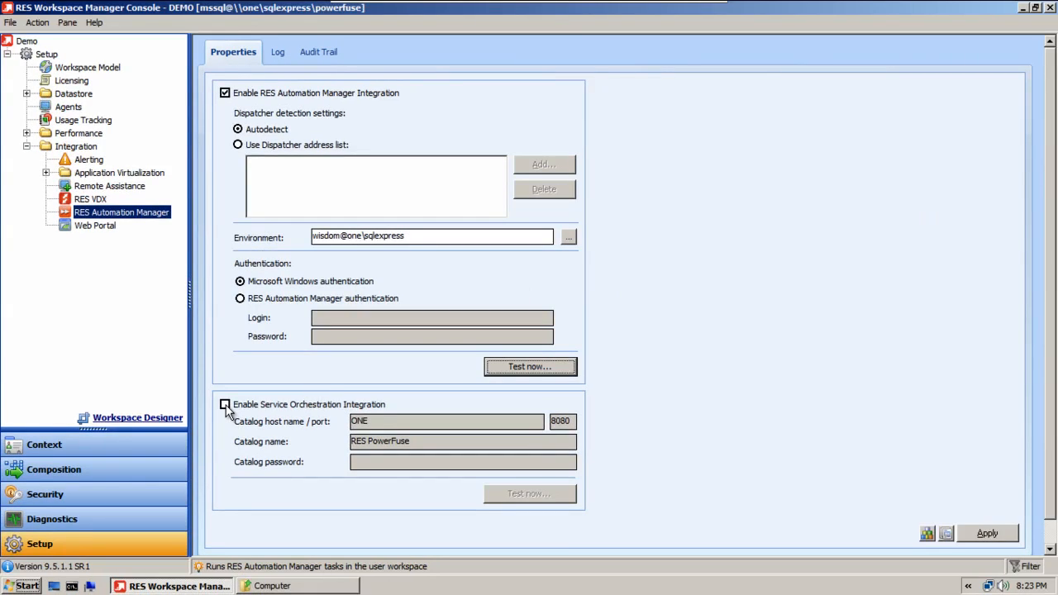
Enable Service Orchestration Integration, test its catalog connection and apply the integration settings.
click(350, 323)
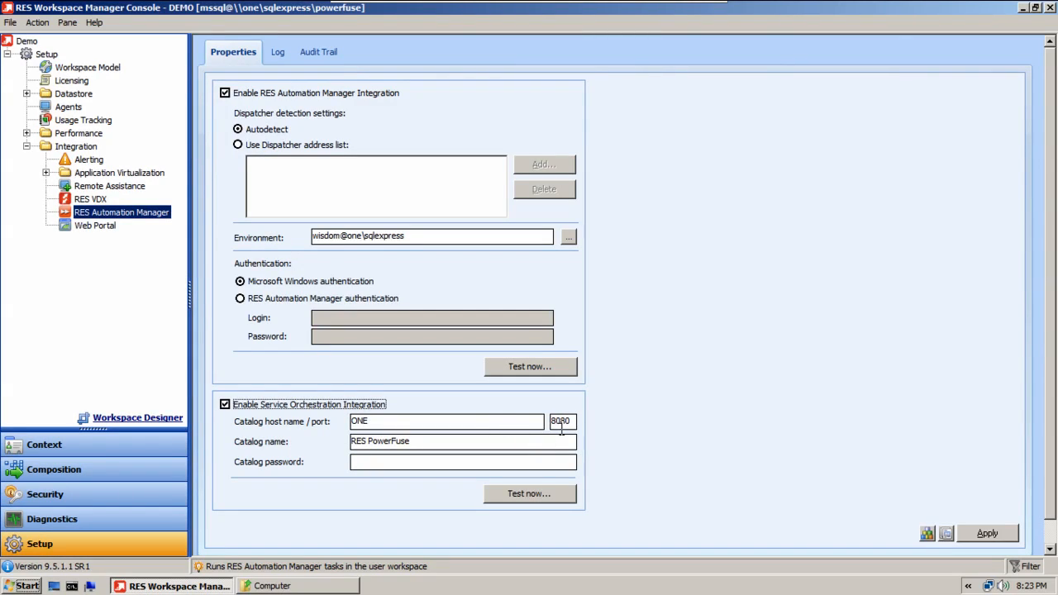
click(530, 493)
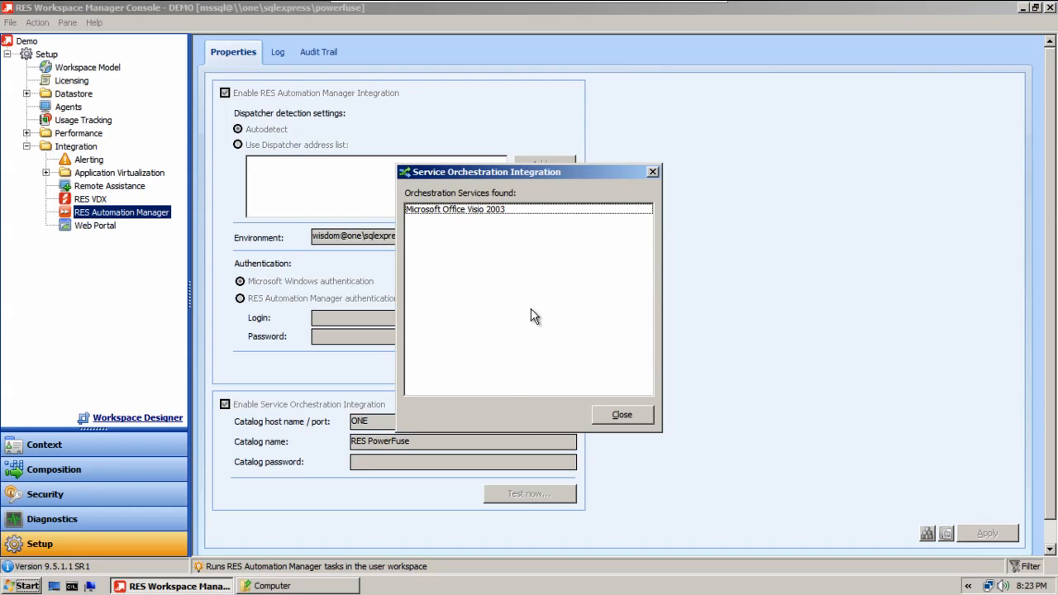
click(510, 210)
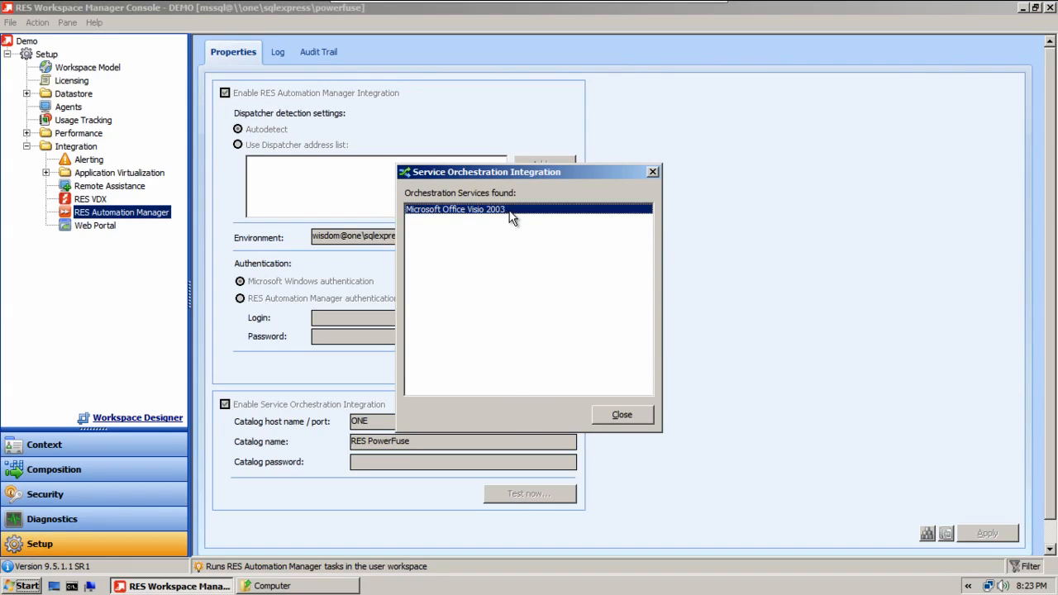
click(623, 413)
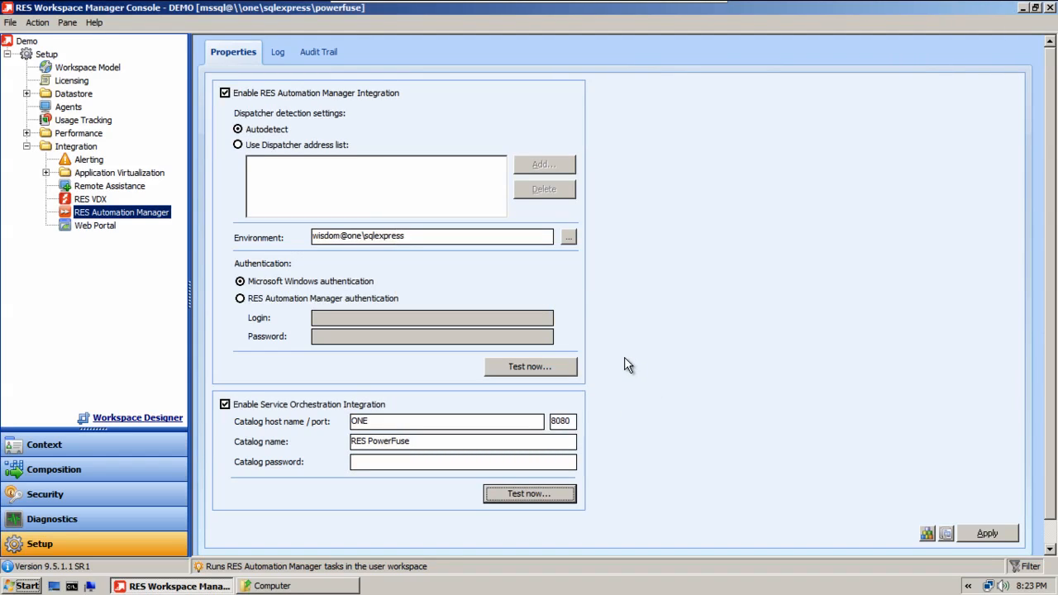
click(974, 527)
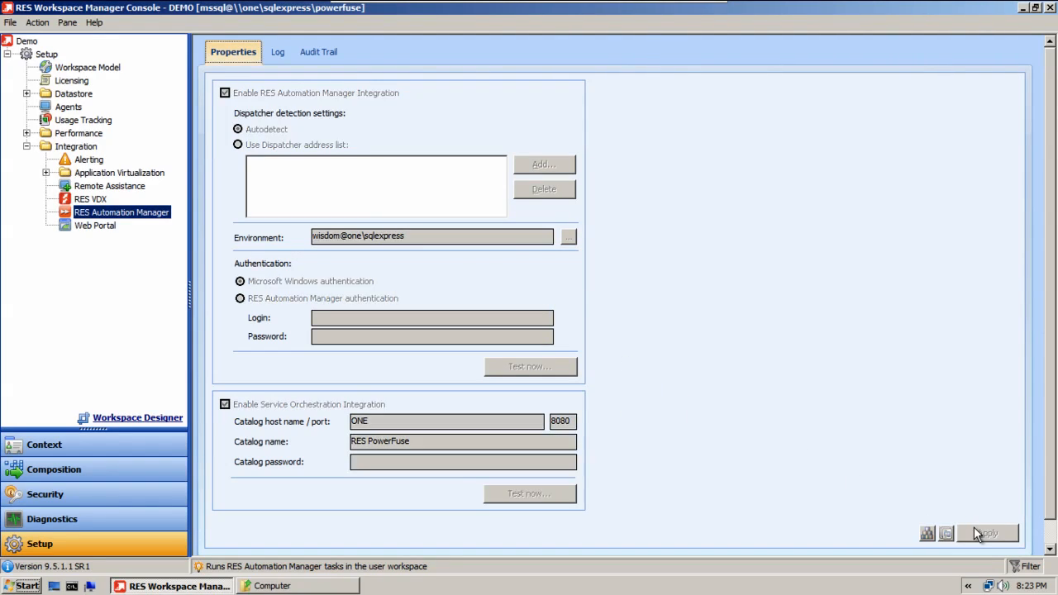
Review the log of invoked RES Automation Manager tasks, return to the integration properties and collapse the Integration branch.
click(286, 54)
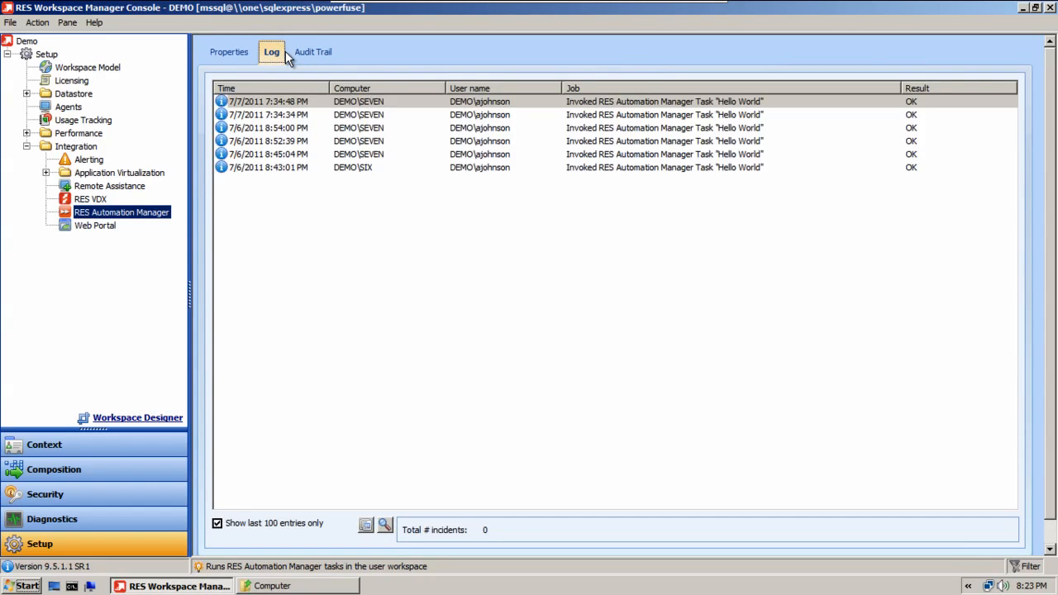
click(231, 52)
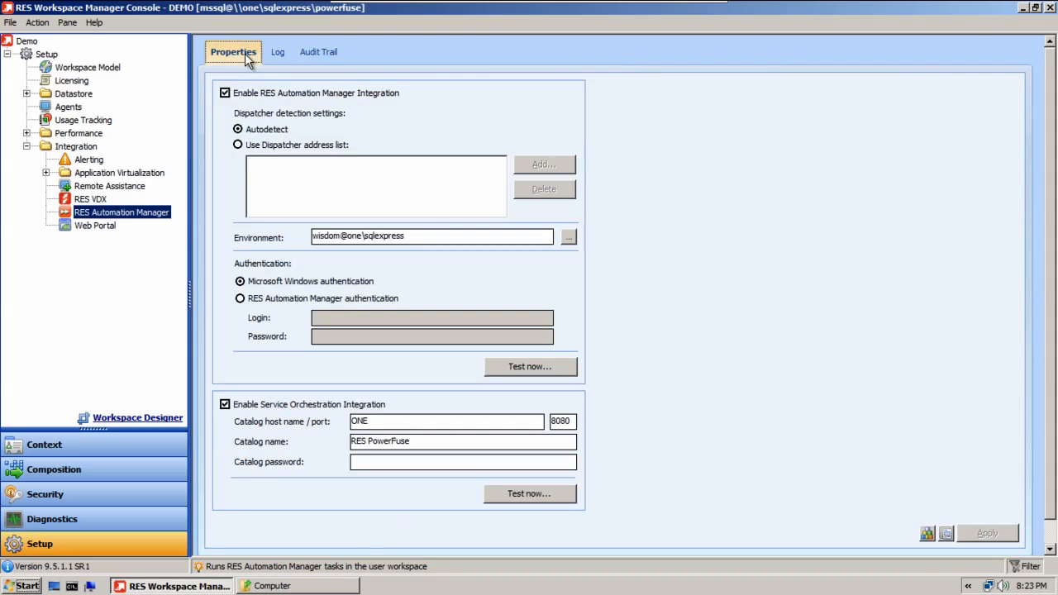
click(26, 147)
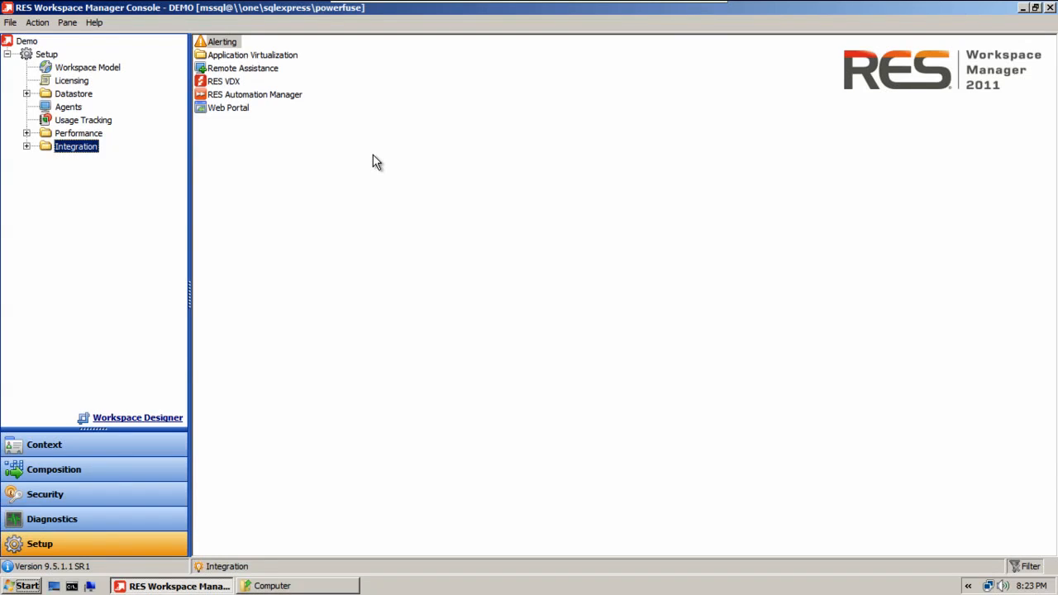
Set Automation Tasks to Enabled in the Other section of Composition and apply the change.
click(142, 469)
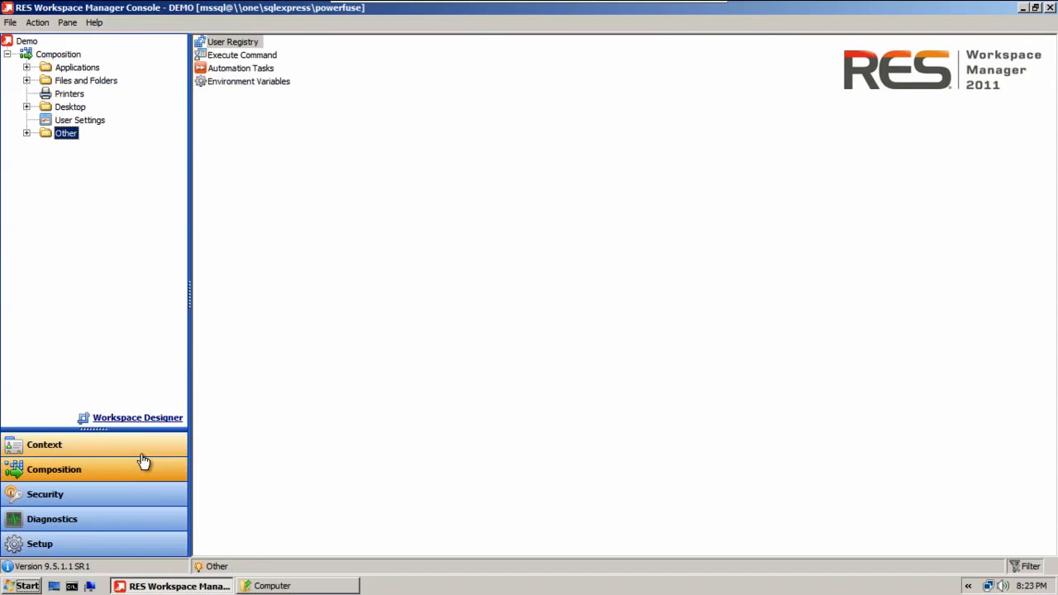
click(28, 134)
click(132, 175)
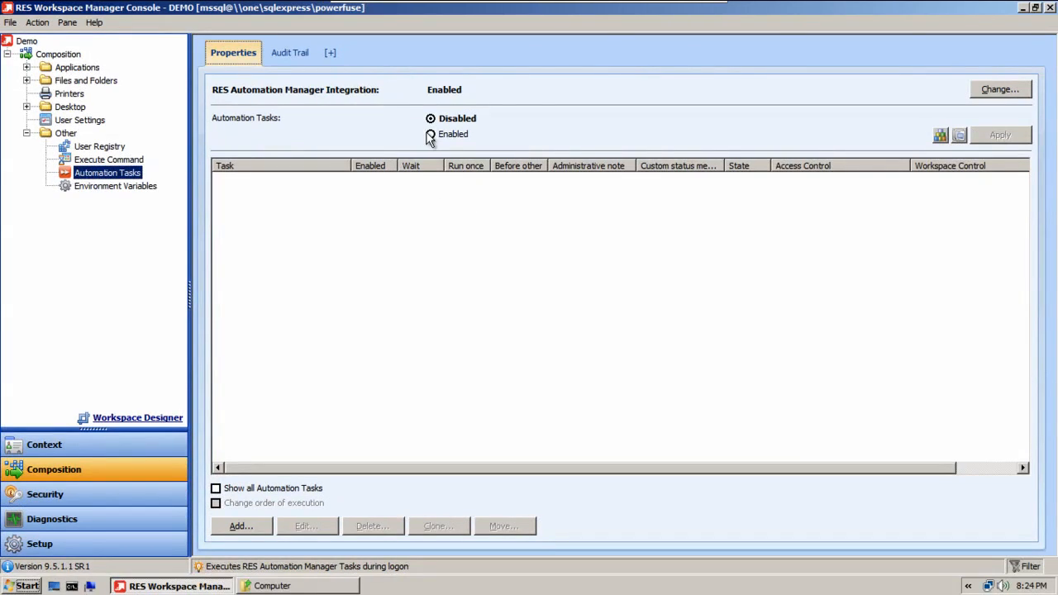
click(446, 194)
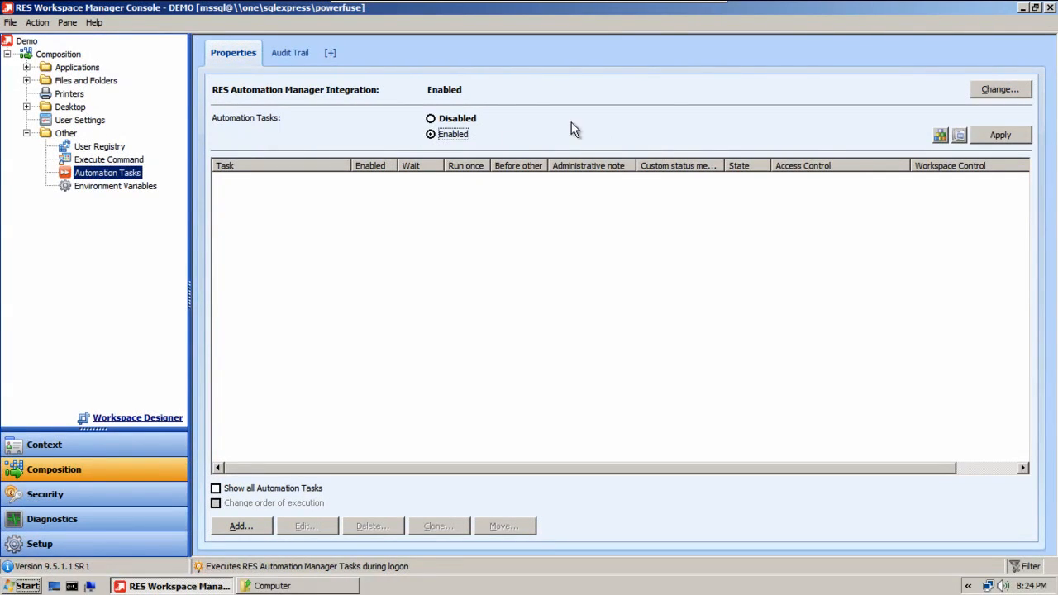
click(1007, 137)
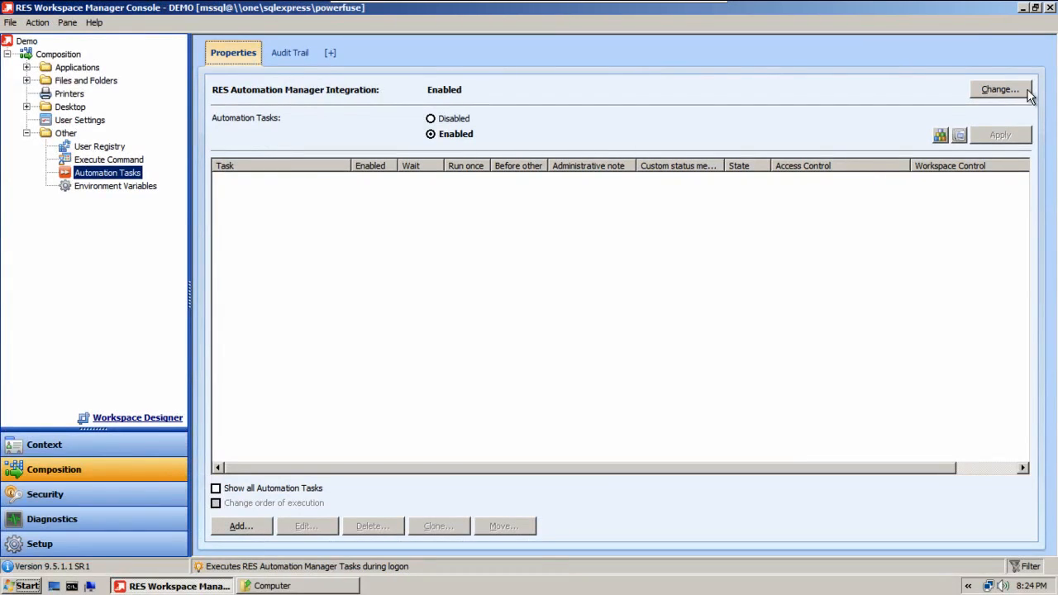
Check the linked RES Automation Manager integration settings from Automation Tasks and return to the task list.
click(1025, 90)
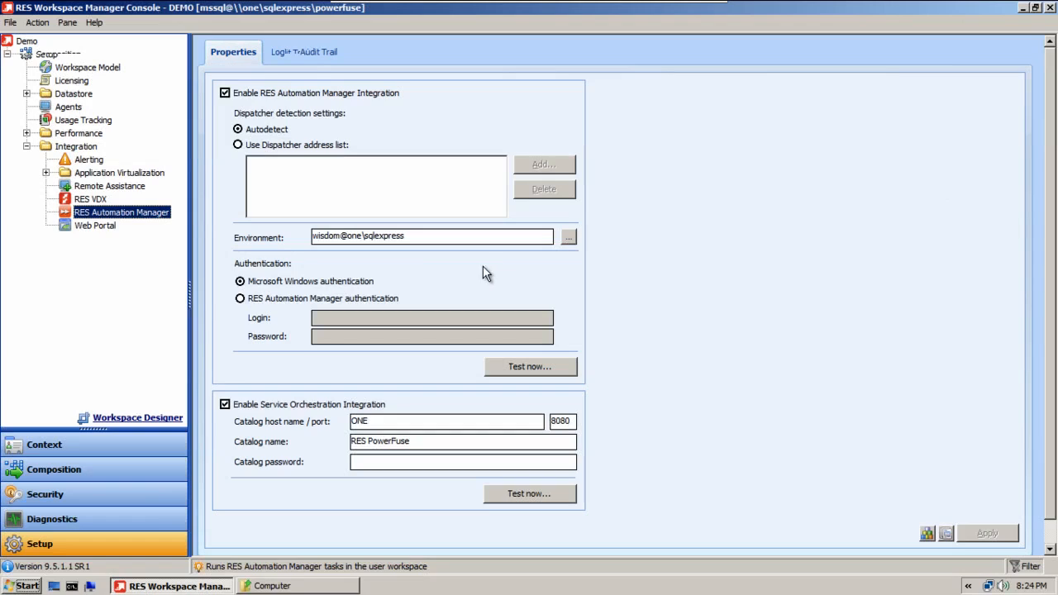
click(106, 470)
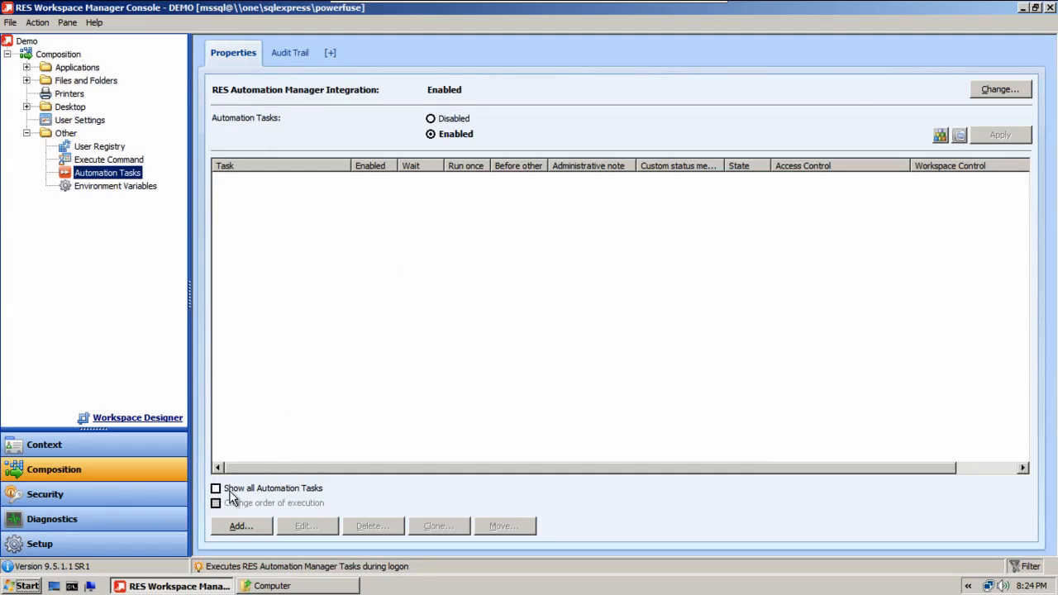
Start a new automation task with the administrative note "Hello World", keeping it enabled.
click(241, 526)
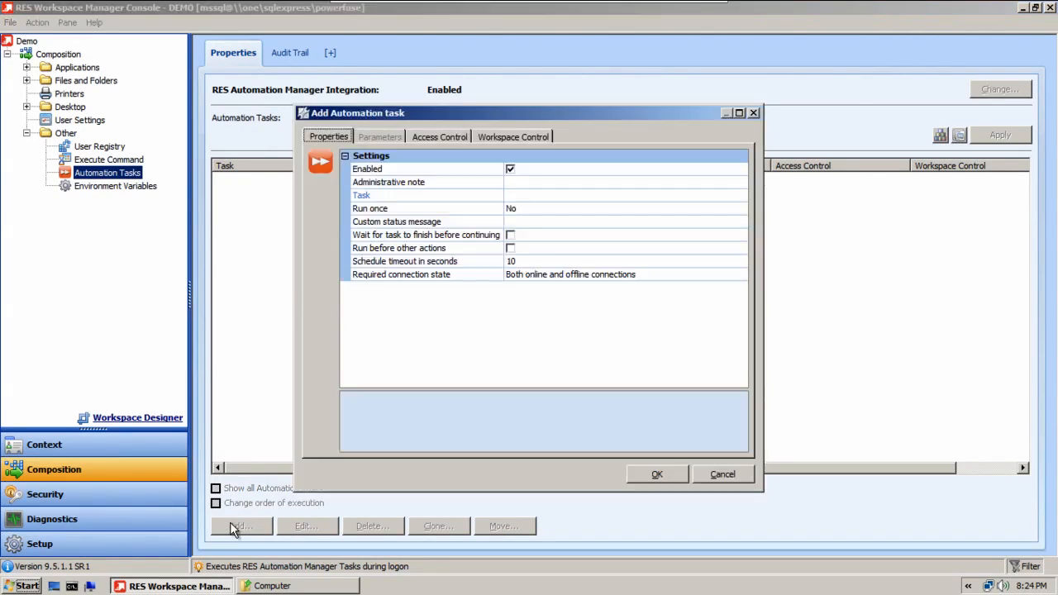
click(540, 169)
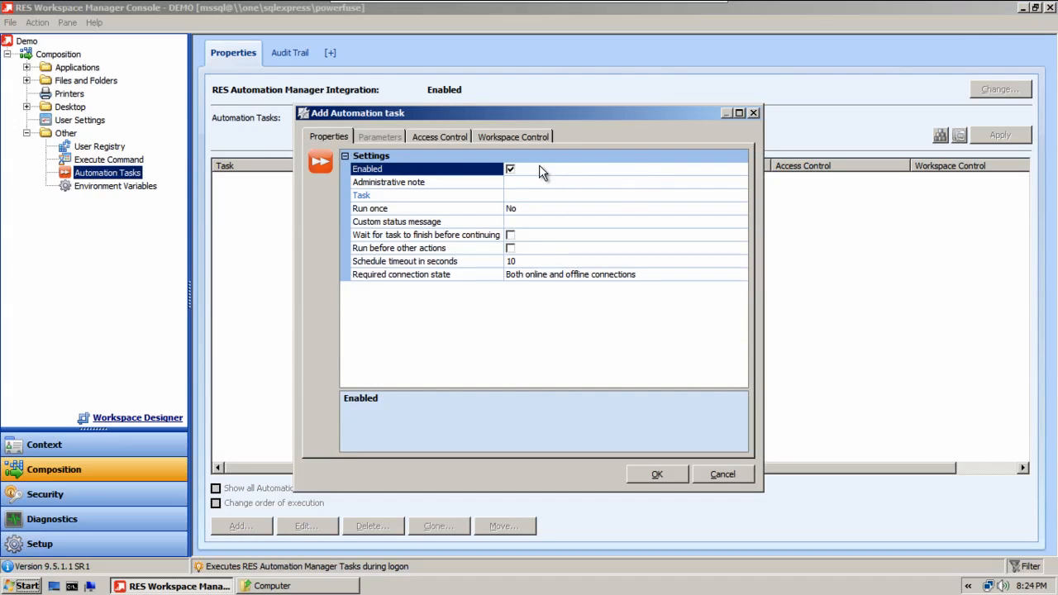
click(537, 182)
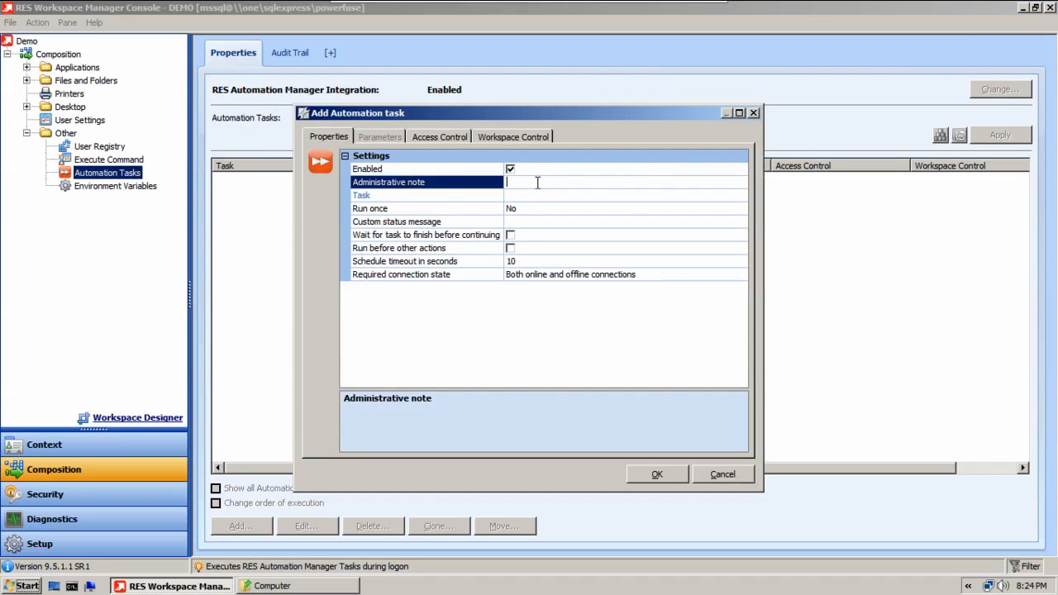
text(Hello Worl)
text(d)
Assign the Hello World module from RES Automation Manager as the task to run.
click(602, 198)
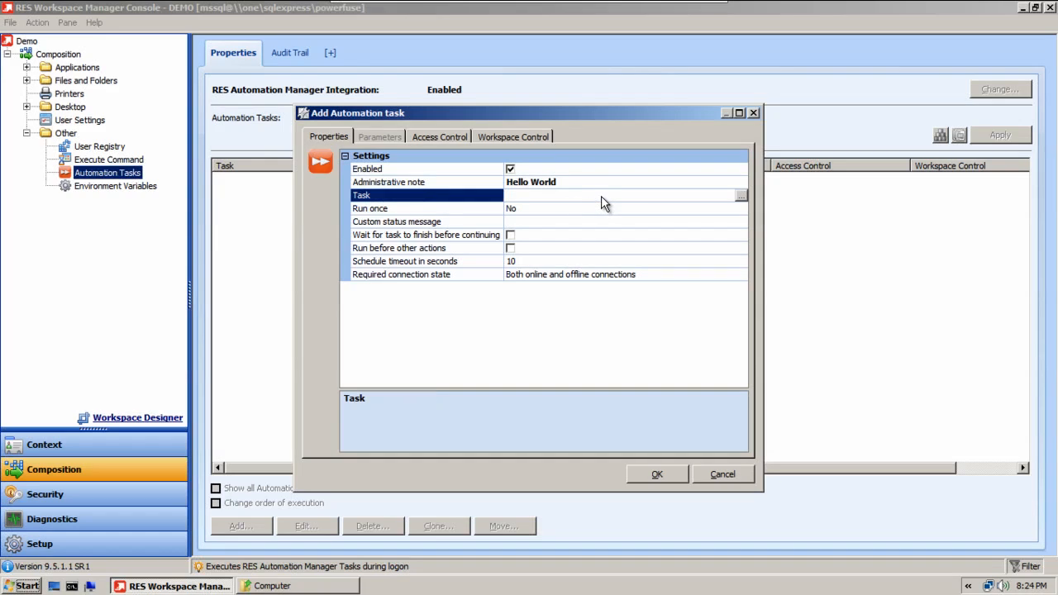
click(742, 195)
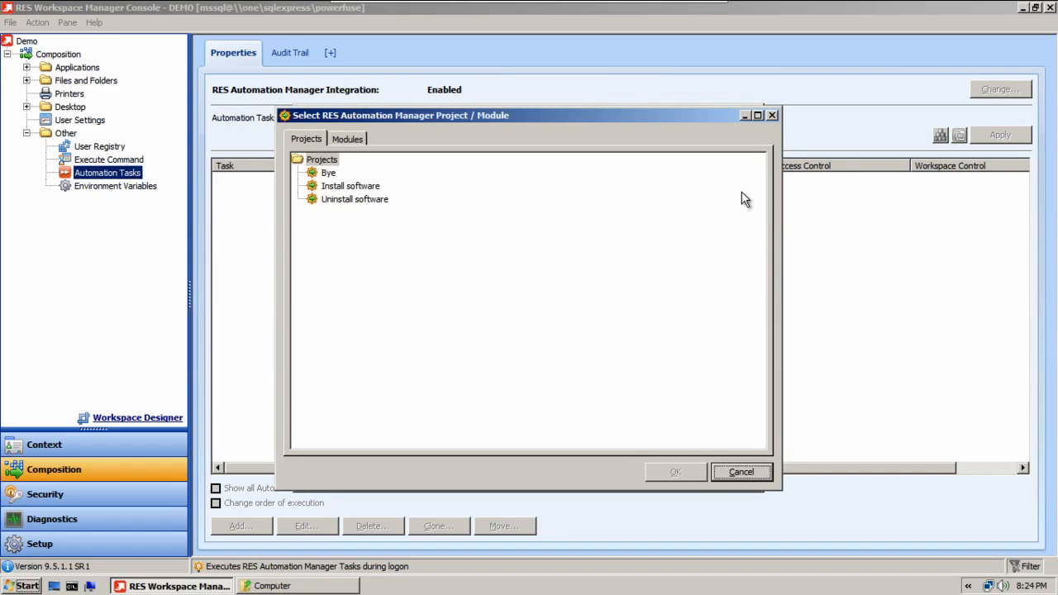
click(361, 139)
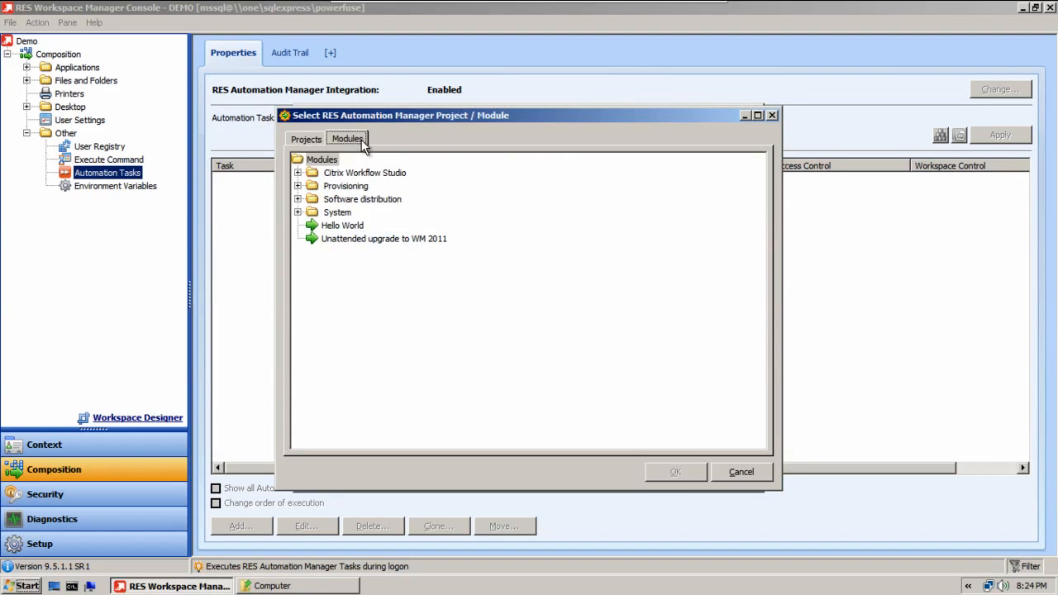
click(358, 229)
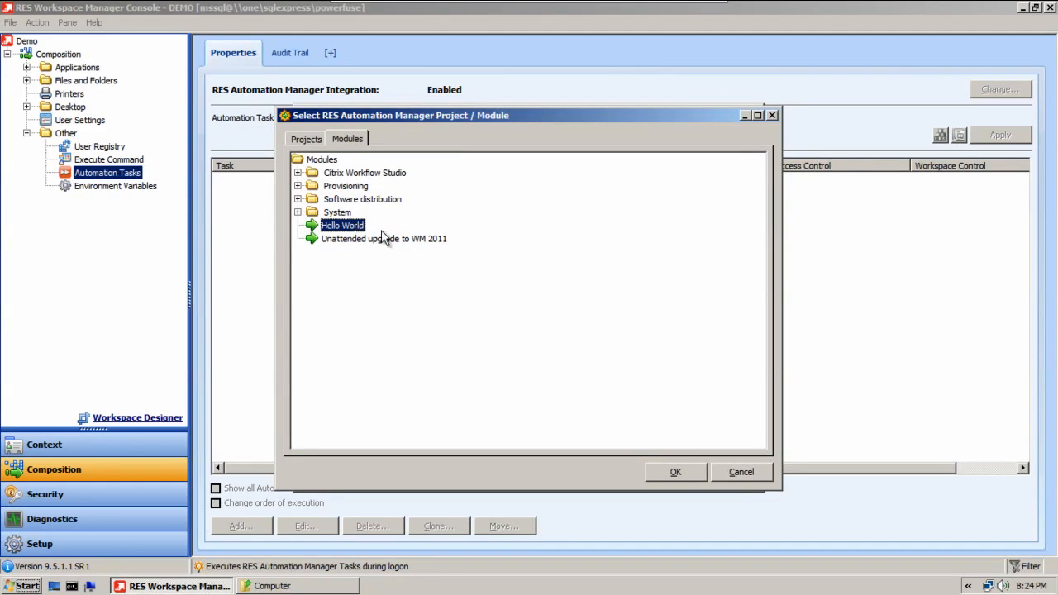
click(697, 476)
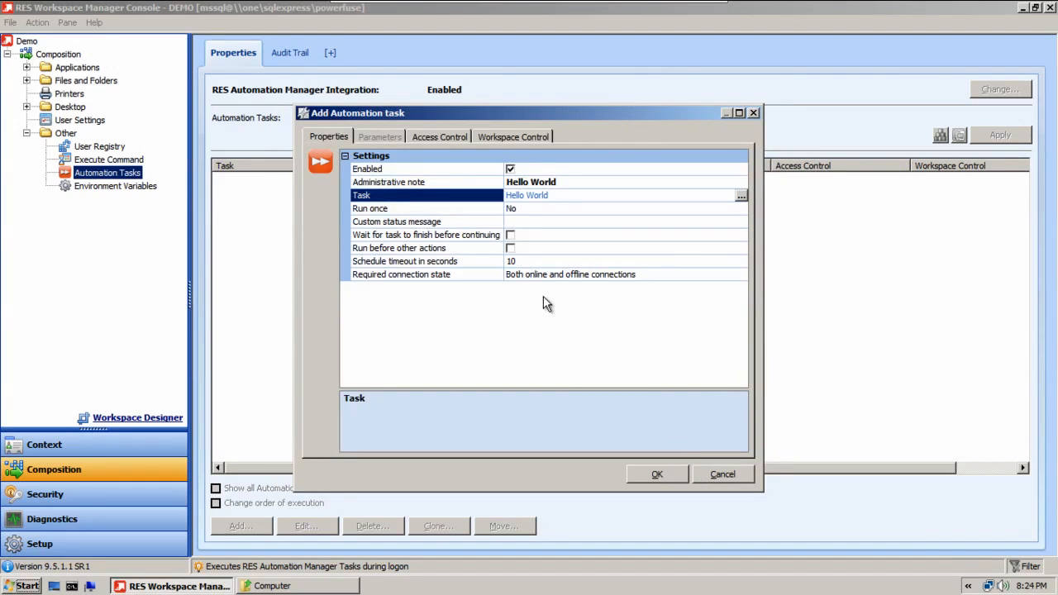
Check the available Run once options, keeping No, and leave the custom status message empty.
click(491, 208)
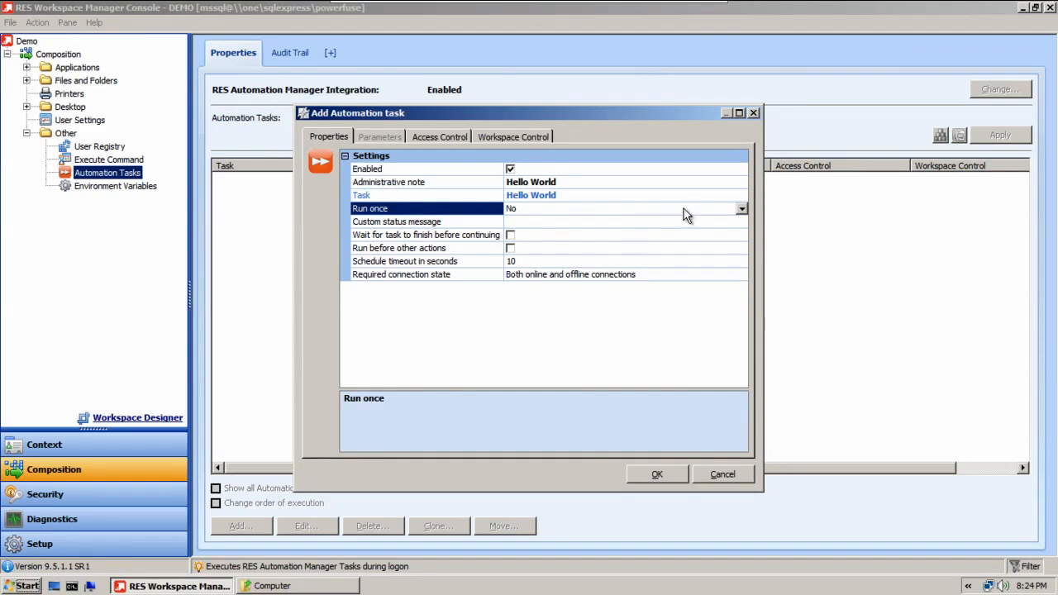
click(741, 208)
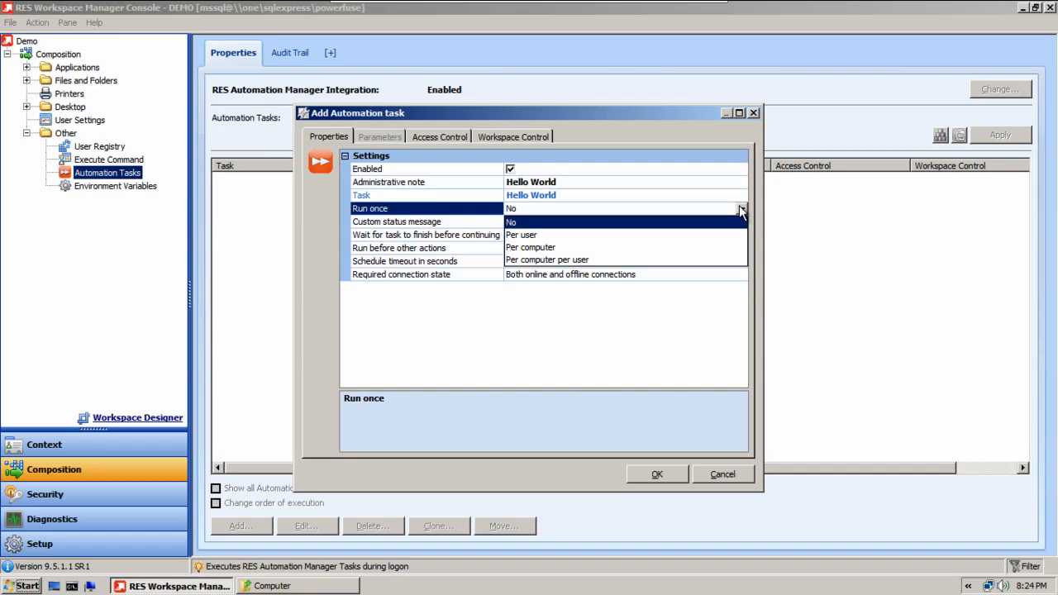
click(734, 222)
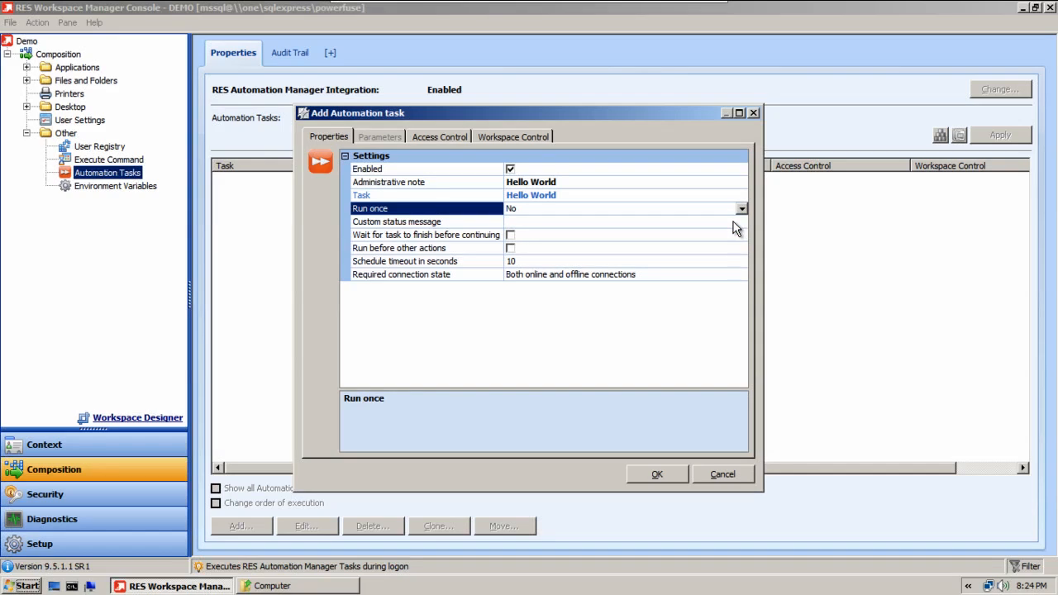
click(475, 220)
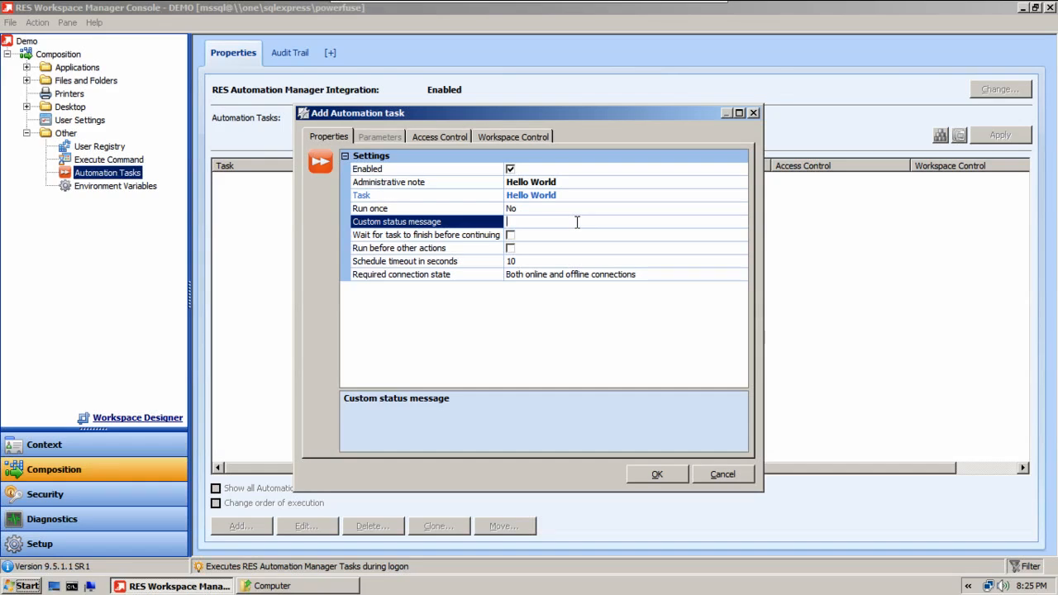
Enable both waiting for the task to finish before continuing and running it before other actions.
click(442, 236)
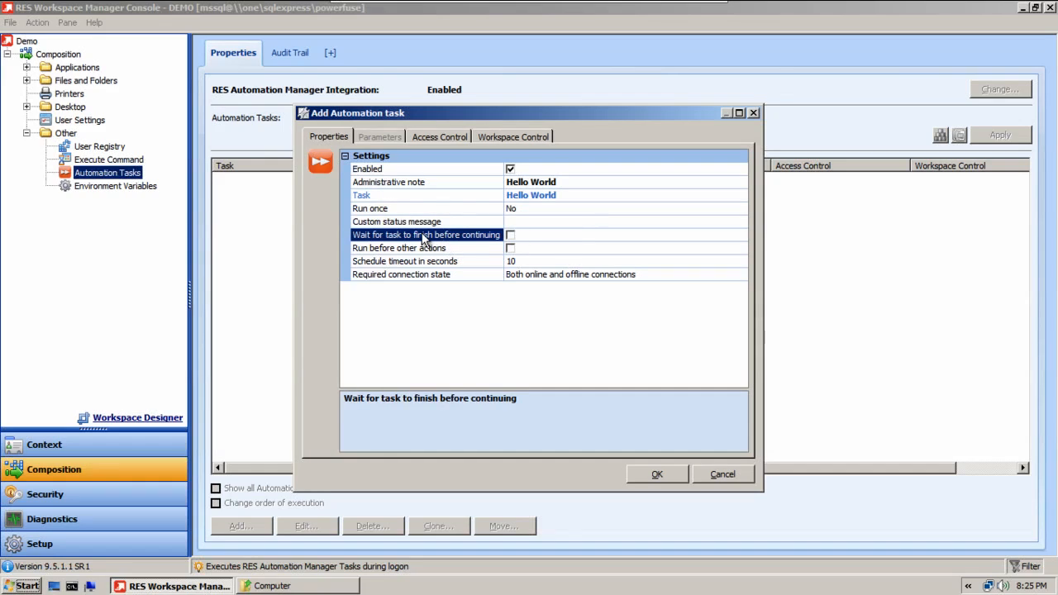
click(511, 235)
click(511, 249)
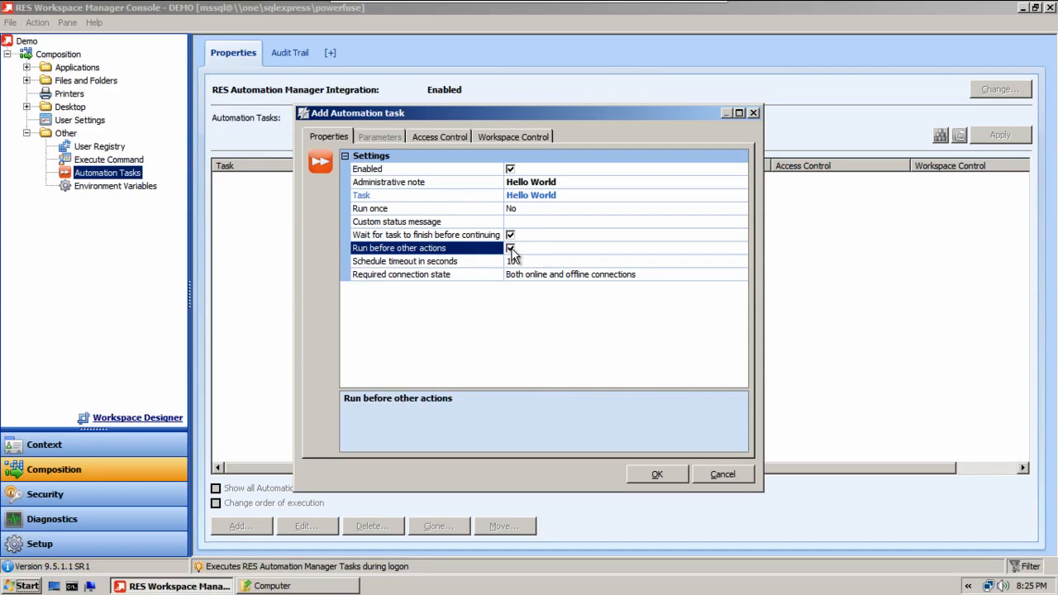
Set the schedule timeout to 20 seconds and save the automation task with access control applied to all users.
click(522, 262)
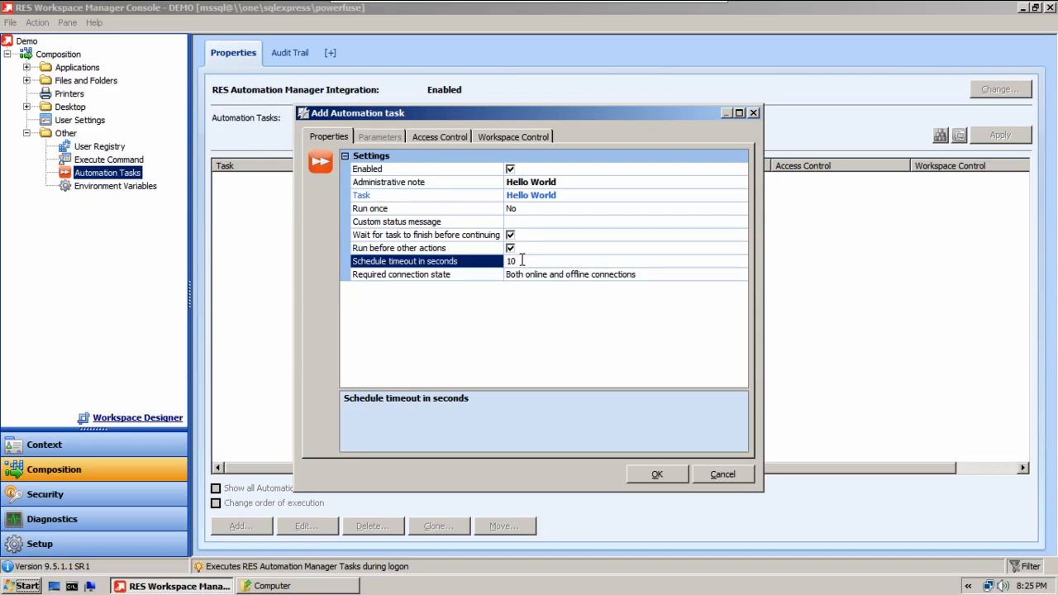
key(BackSpace)
key(BackSpace)
text(20)
click(461, 137)
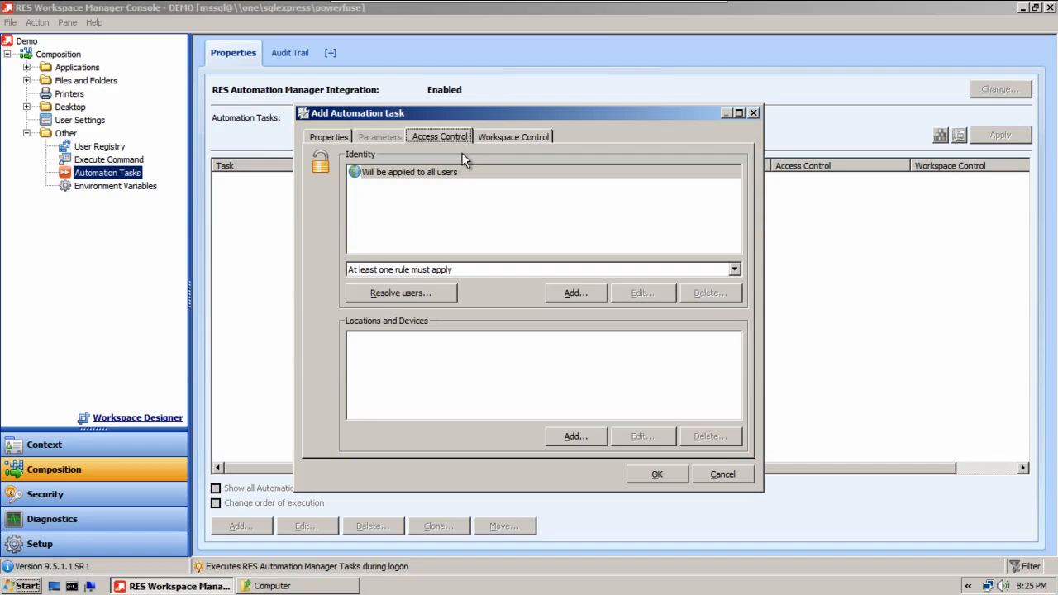
click(655, 475)
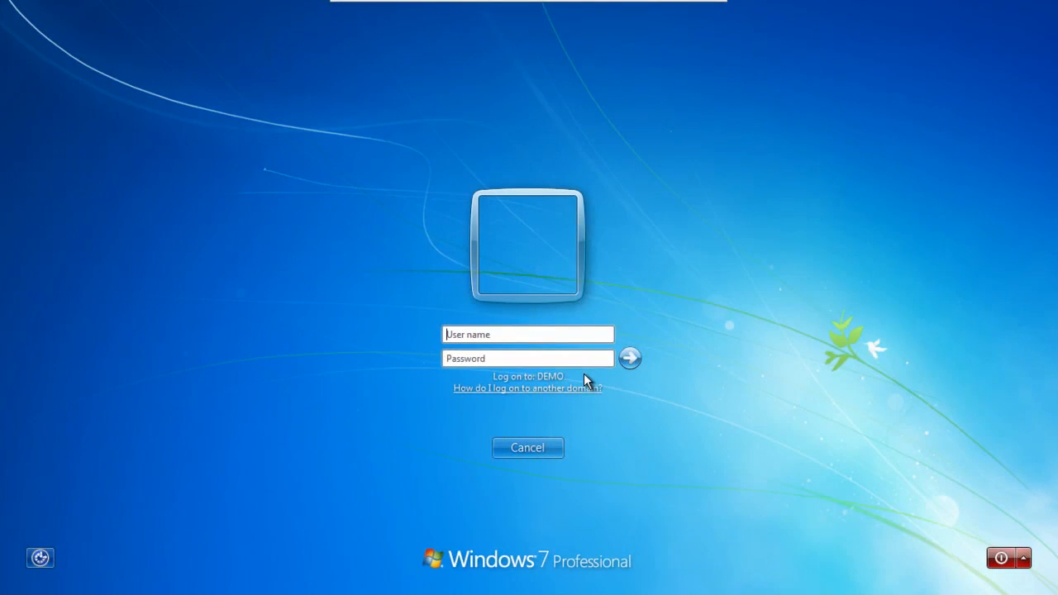
Log on to the DEMO domain on the Windows 7 machine with the test user's name and account password.
text(ajohnson)
text(•••••••)
key(Return)
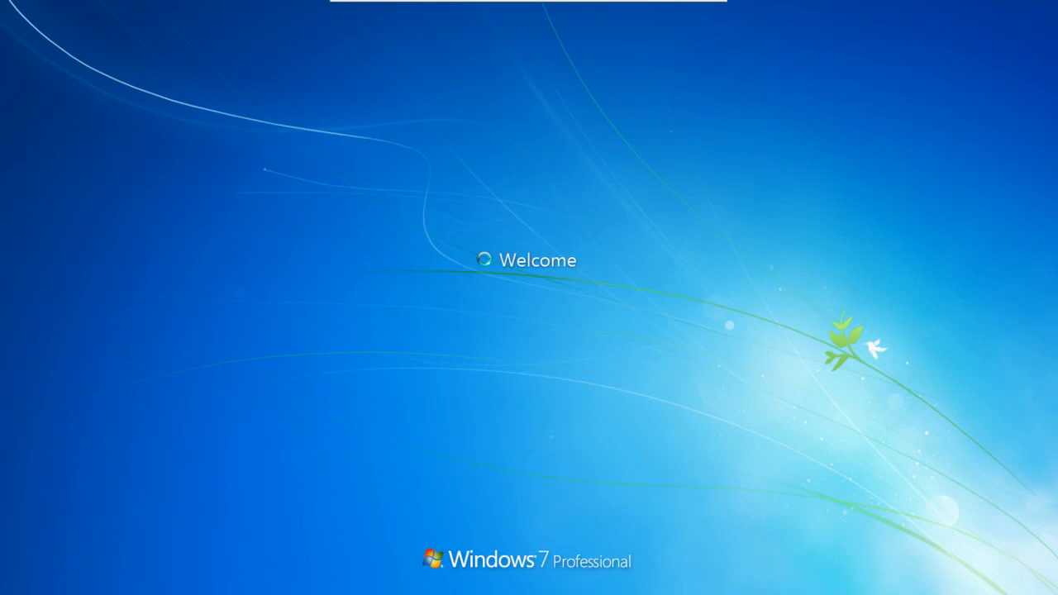